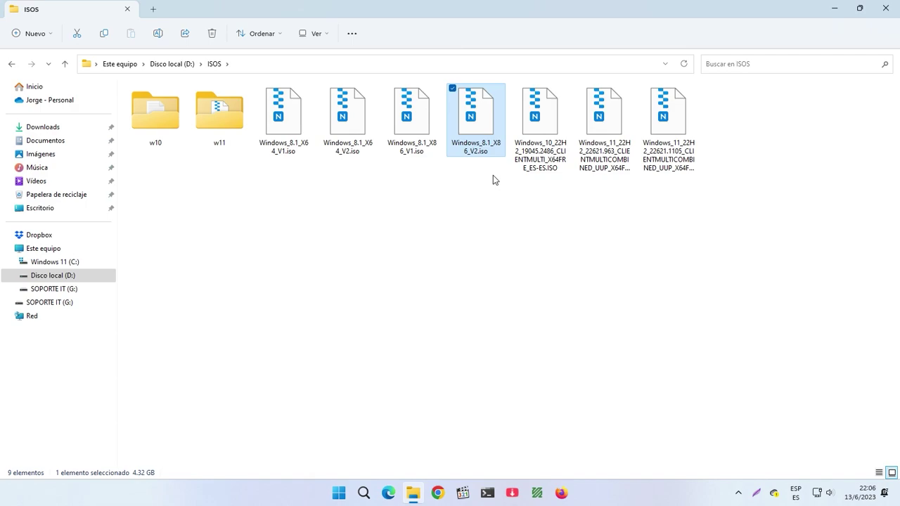
pyautogui.press('Right')
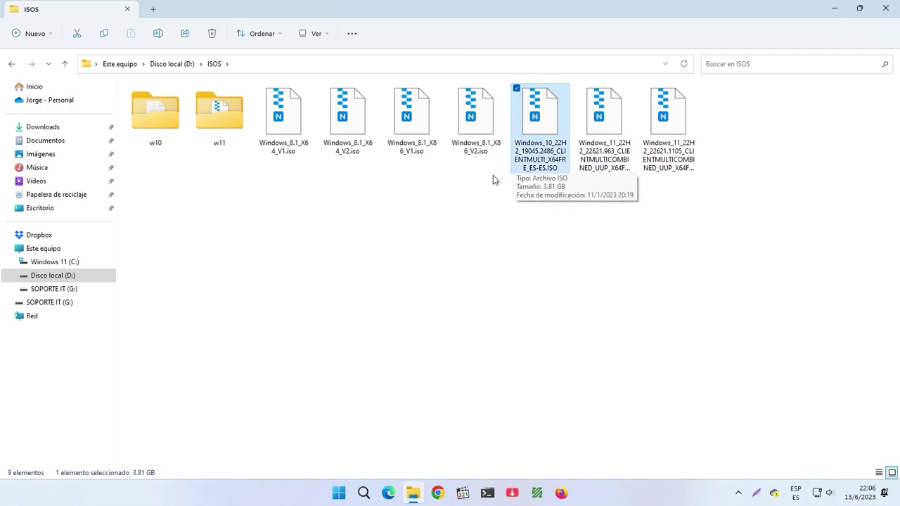
pyautogui.press('Left')
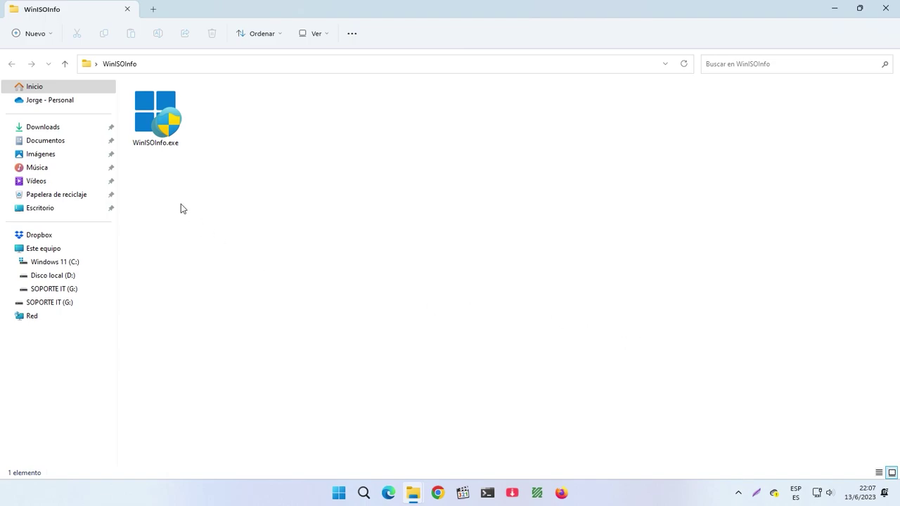
# Launch WinISOInfo.exe and open the D:\ISOS folder in a new File Explorer tab.
pyautogui.click(159, 146)
pyautogui.doubleClick(160, 145)
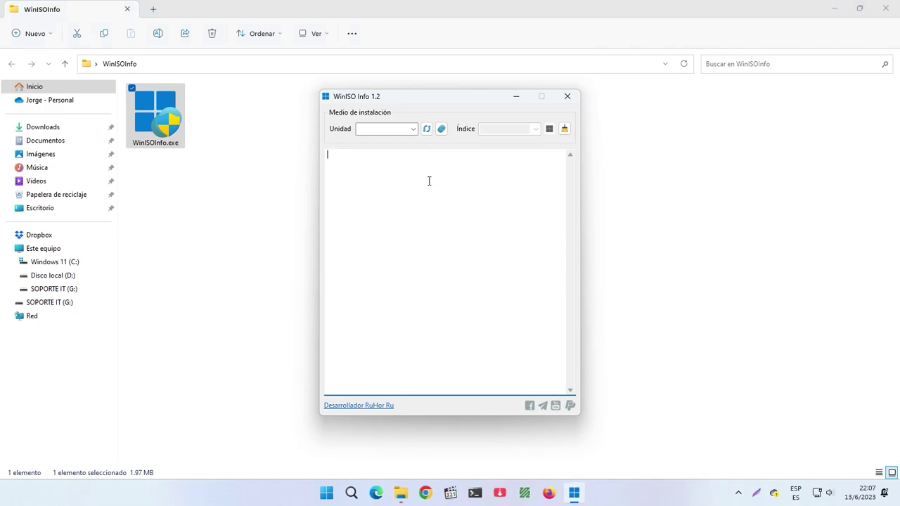
pyautogui.click(153, 9)
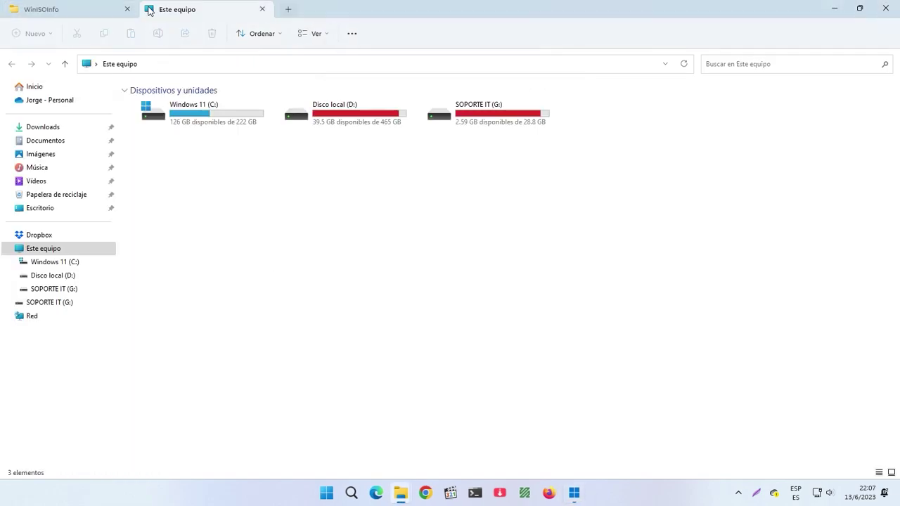
pyautogui.click(228, 73)
pyautogui.write('D:\\ISOS')
pyautogui.press('Return')
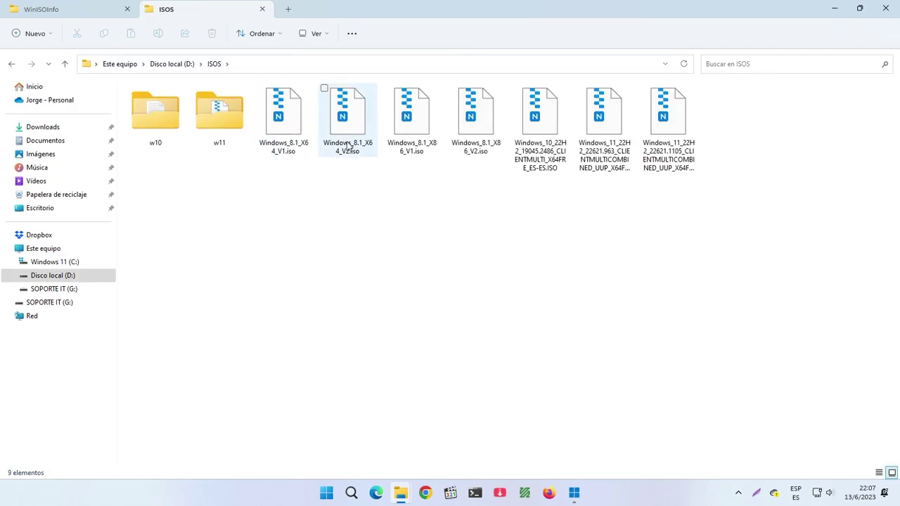
# Mount Windows_8.1_X86_V2.iso with Windows Explorer and check the drive letter of the mounted DVD unit.
pyautogui.click(462, 144)
pyautogui.rightClick(462, 144)
pyautogui.moveTo(625, 201)
pyautogui.click(680, 200)
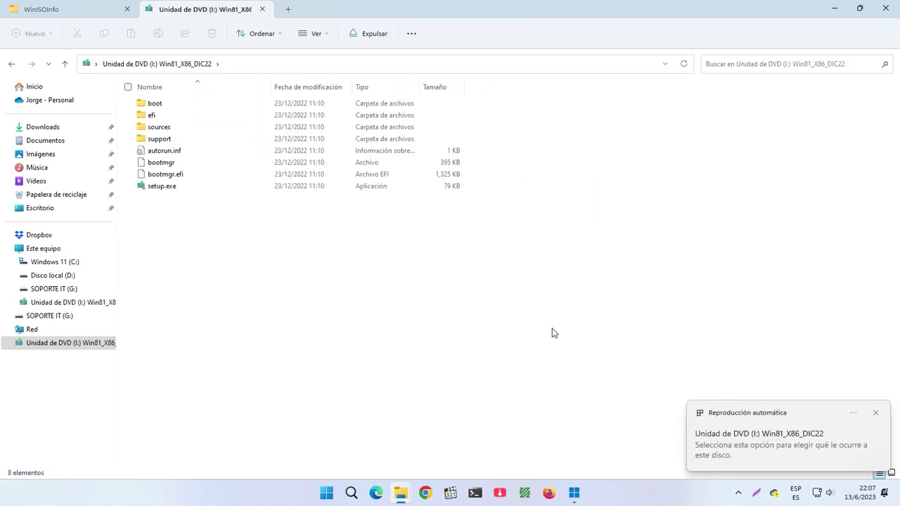
pyautogui.click(576, 496)
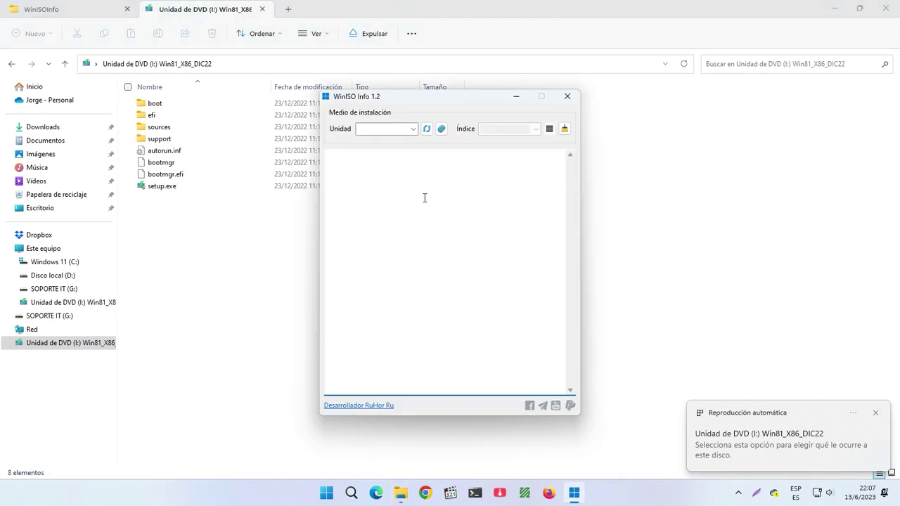
pyautogui.click(225, 63)
pyautogui.click(121, 65)
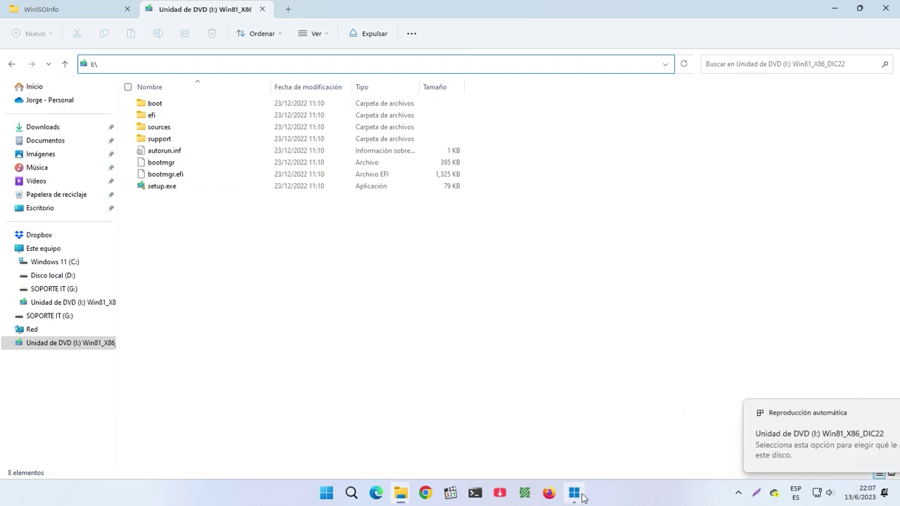
# Switch to WinISO Info, refresh the drive list, select I:\ and load the details of its installation image.
pyautogui.click(581, 490)
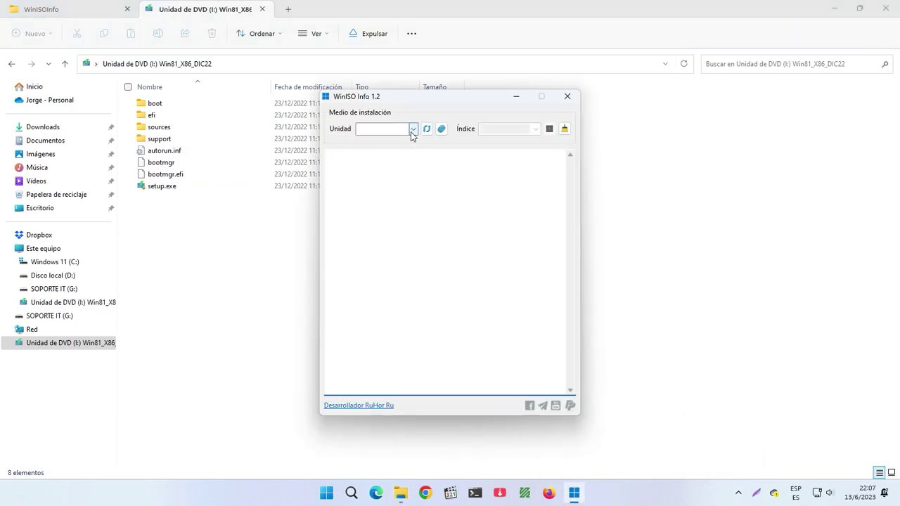
pyautogui.click(413, 130)
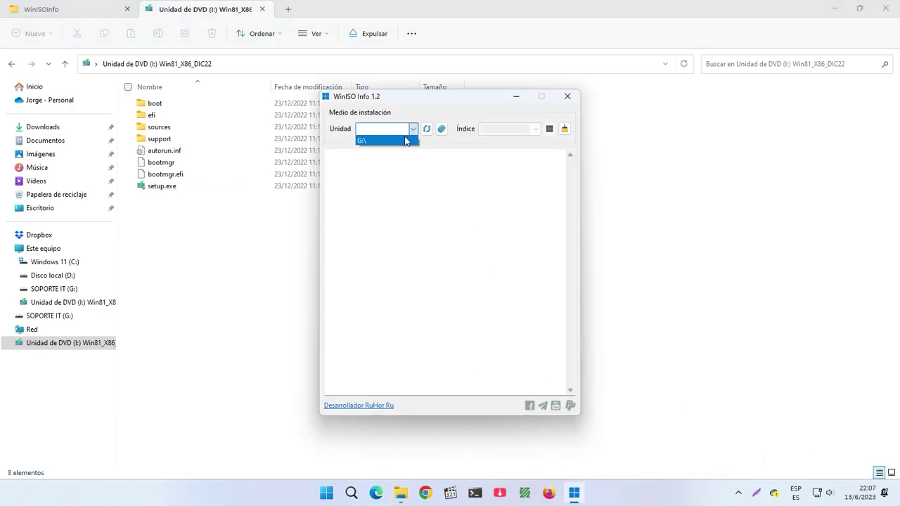
pyautogui.click(428, 140)
pyautogui.click(413, 129)
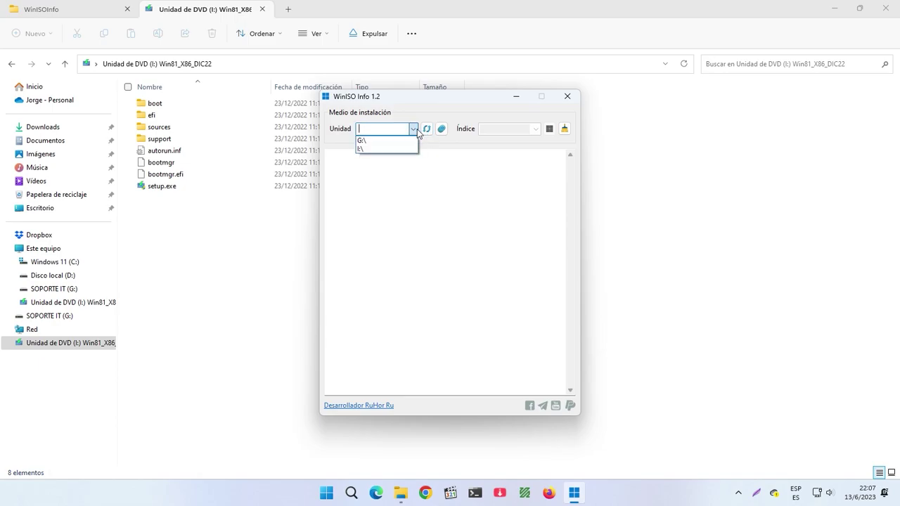
pyautogui.click(406, 149)
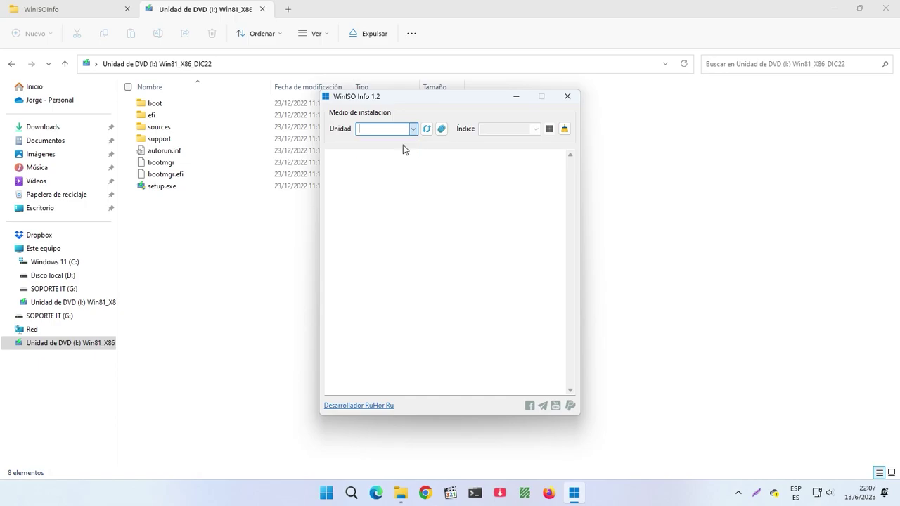
pyautogui.click(403, 130)
pyautogui.click(442, 129)
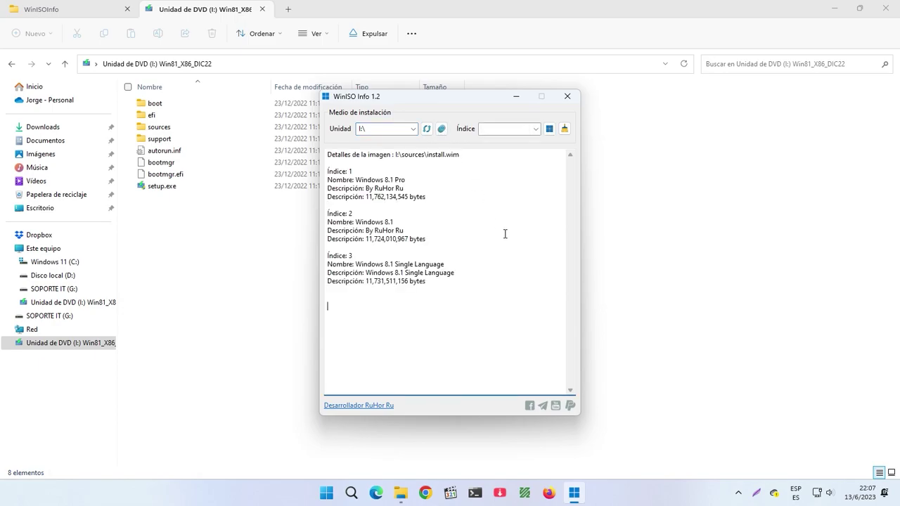
# Examine the image file name and the listed edition indexes, and check the source ISO in the ISOS folder.
pyautogui.moveTo(467, 157); pyautogui.dragTo(426, 156)
pyautogui.moveTo(354, 171); pyautogui.dragTo(353, 256)
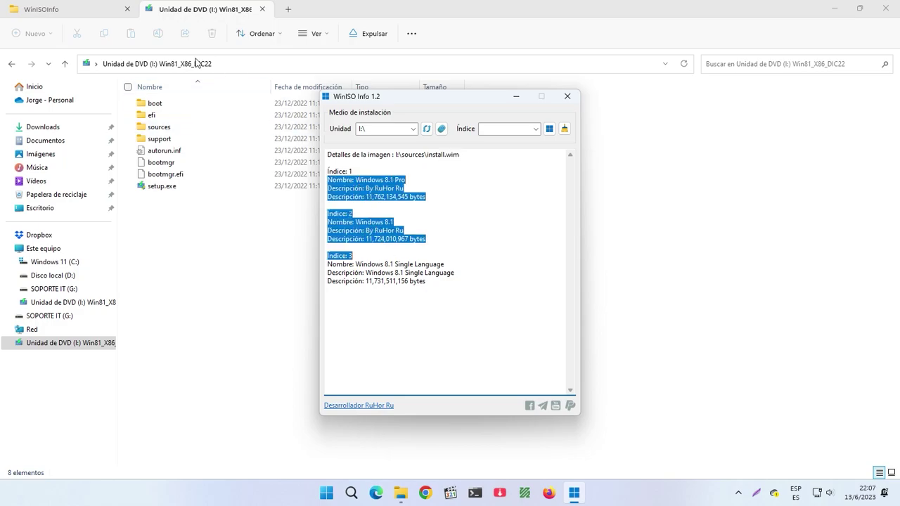
pyautogui.click(12, 64)
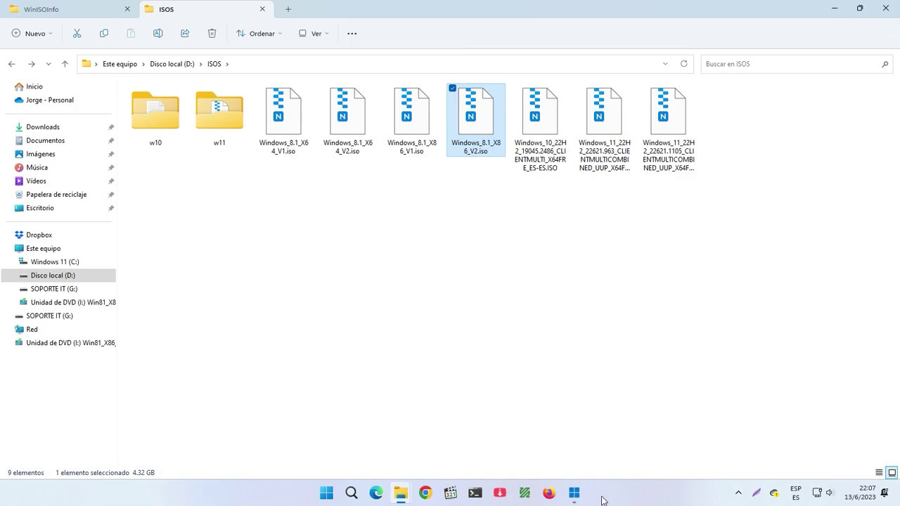
pyautogui.click(574, 492)
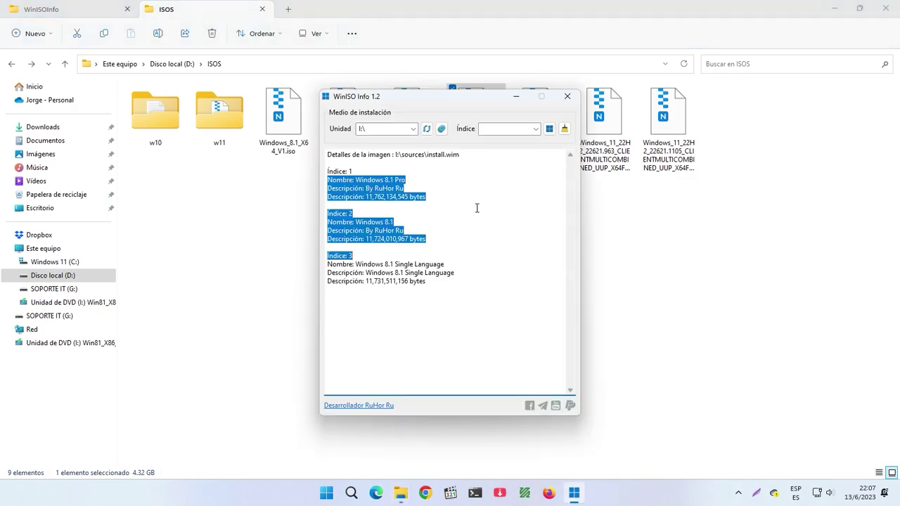
pyautogui.click(418, 184)
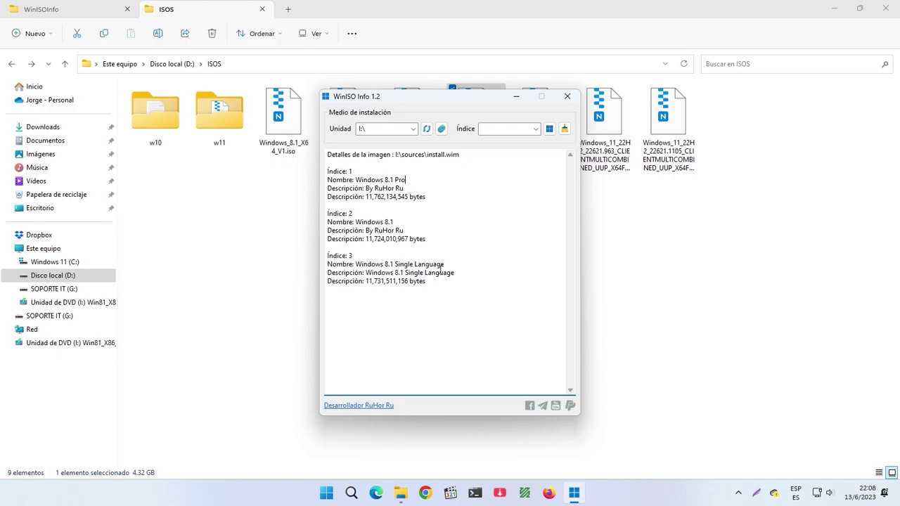
# Show the full details of index 1 and examine its architecture, Service Pack build and language.
pyautogui.click(534, 136)
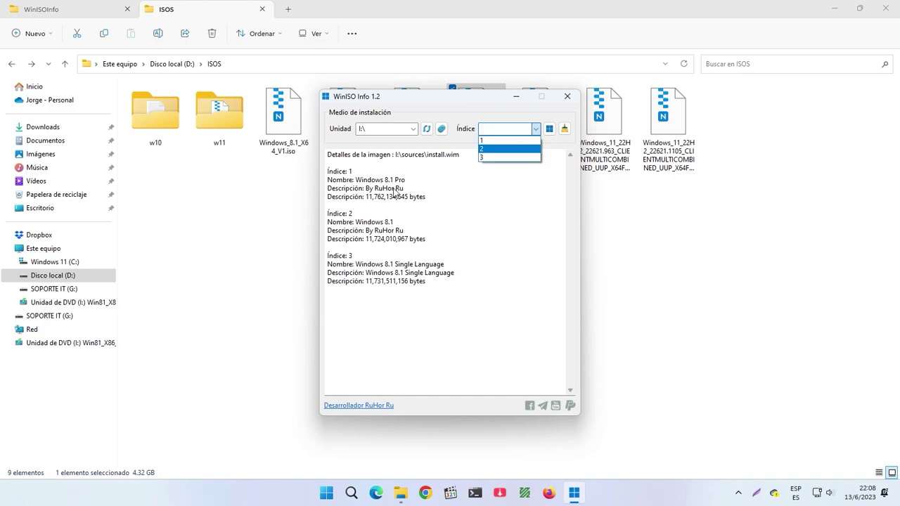
pyautogui.click(499, 140)
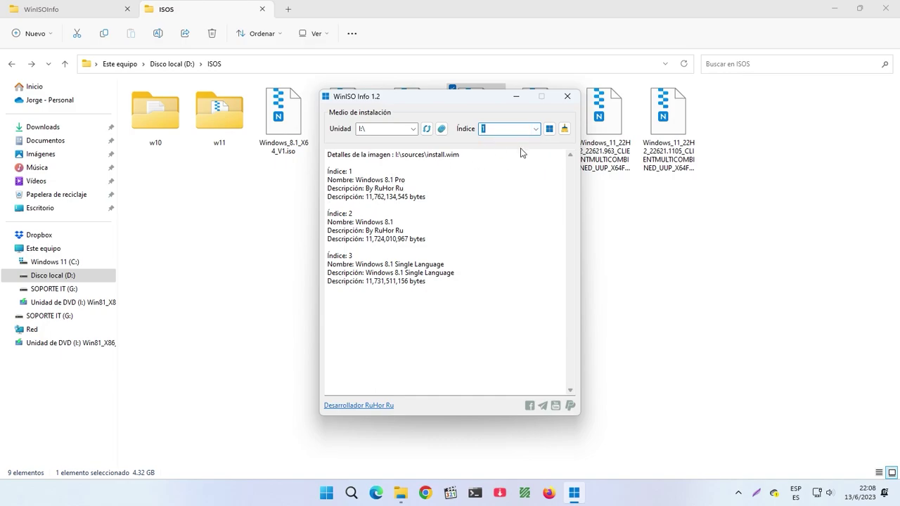
pyautogui.click(549, 129)
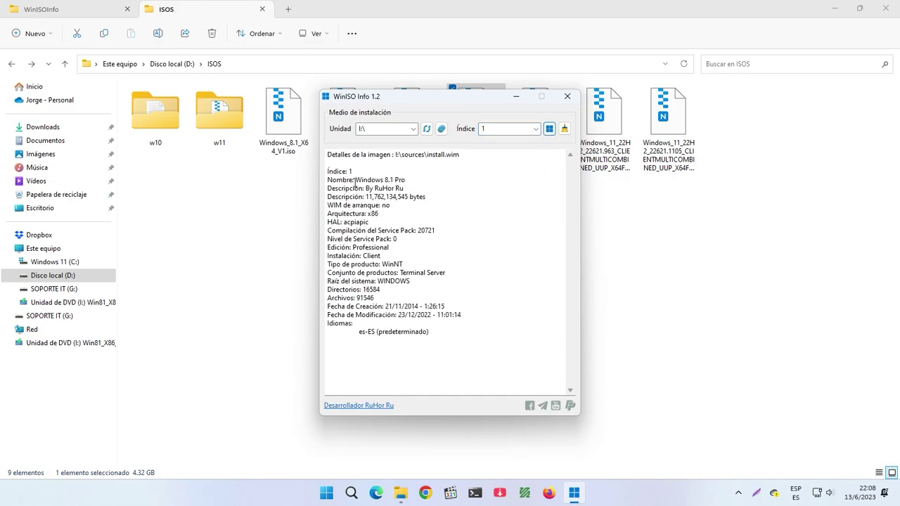
pyautogui.moveTo(380, 213); pyautogui.dragTo(367, 218)
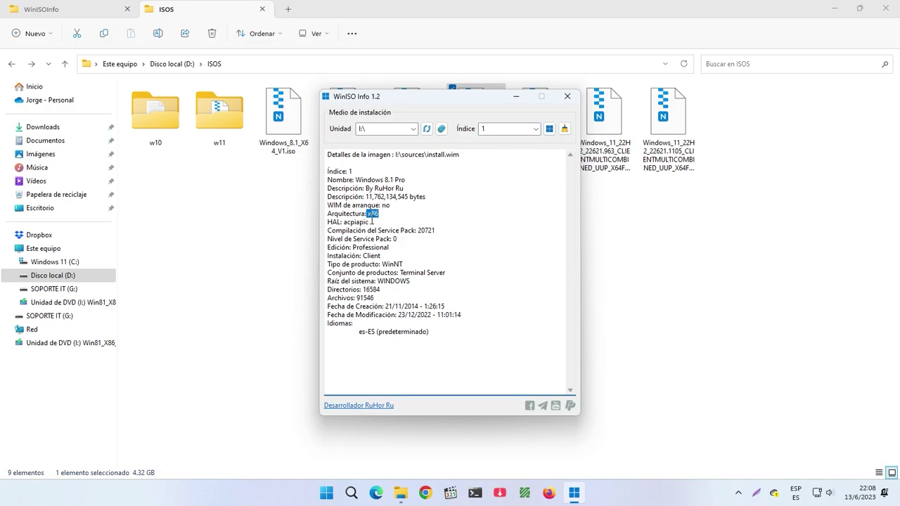
pyautogui.click(445, 230)
pyautogui.moveTo(359, 332); pyautogui.dragTo(431, 332)
pyautogui.click(436, 332)
pyautogui.click(562, 97)
# Show the full details of index 2 and check its architecture.
pyautogui.click(537, 129)
pyautogui.click(539, 143)
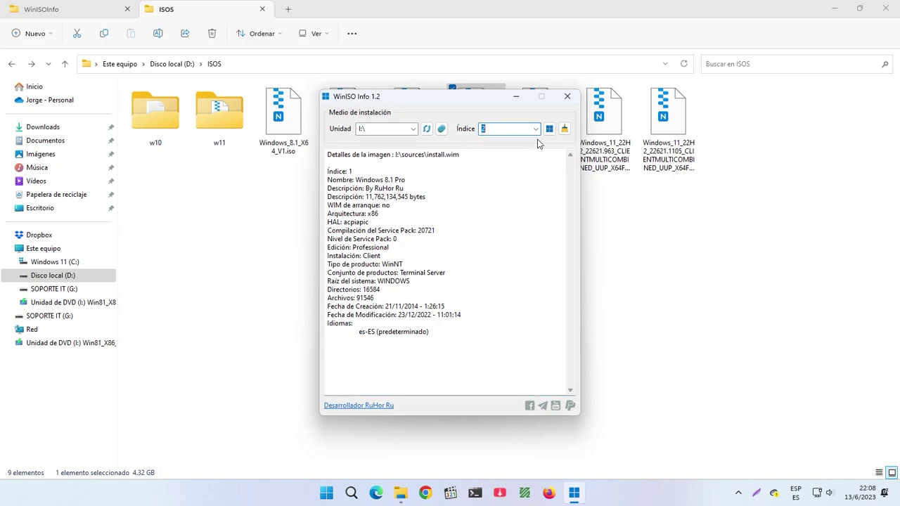
pyautogui.click(550, 129)
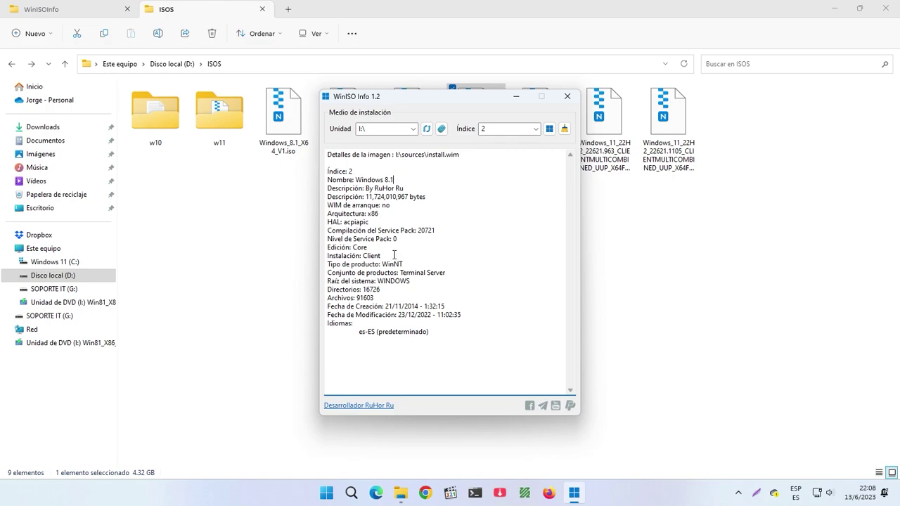
pyautogui.doubleClick(373, 213)
# Show the full details of index 3, and clear all the results and selections.
pyautogui.click(535, 129)
pyautogui.click(516, 156)
pyautogui.click(549, 129)
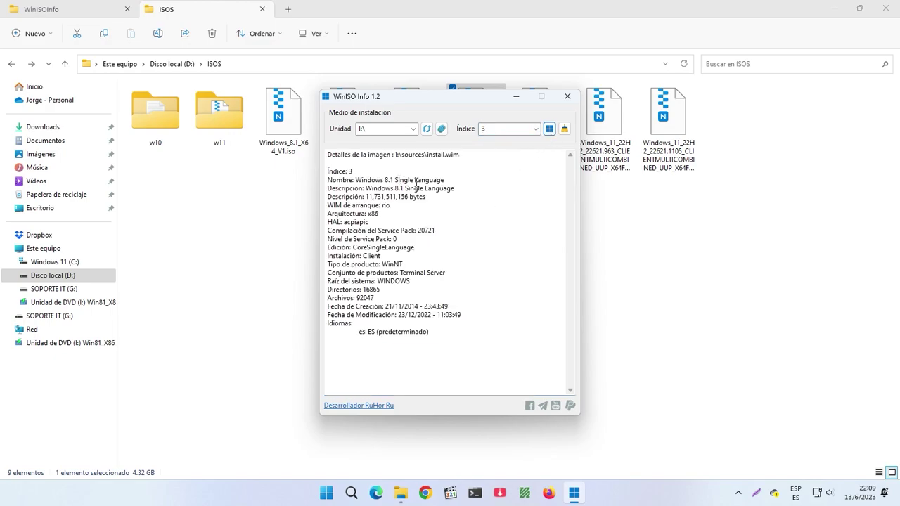
pyautogui.click(564, 131)
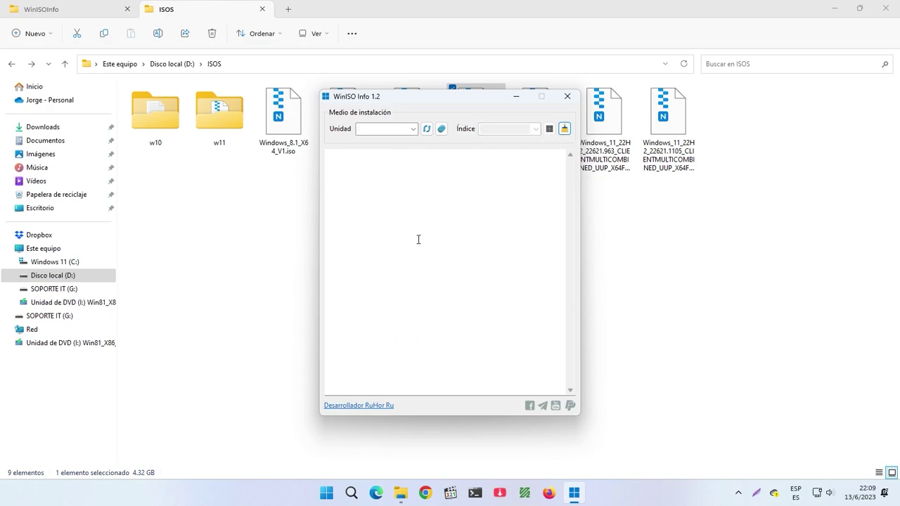
# Mount the Windows 11 22H2 22621.1105 ISO from the ISOS folder with Windows Explorer and check its drive letter.
pyautogui.click(280, 239)
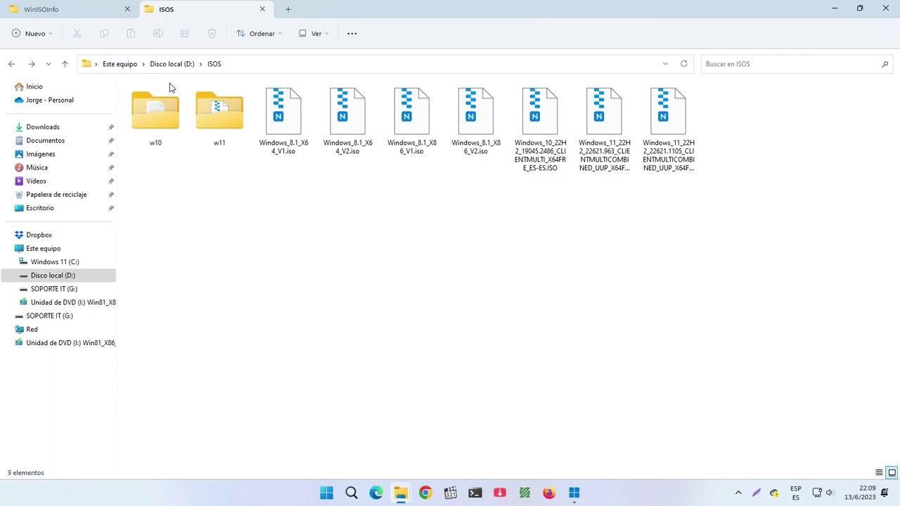
pyautogui.click(651, 164)
pyautogui.rightClick(669, 165)
pyautogui.moveTo(704, 214)
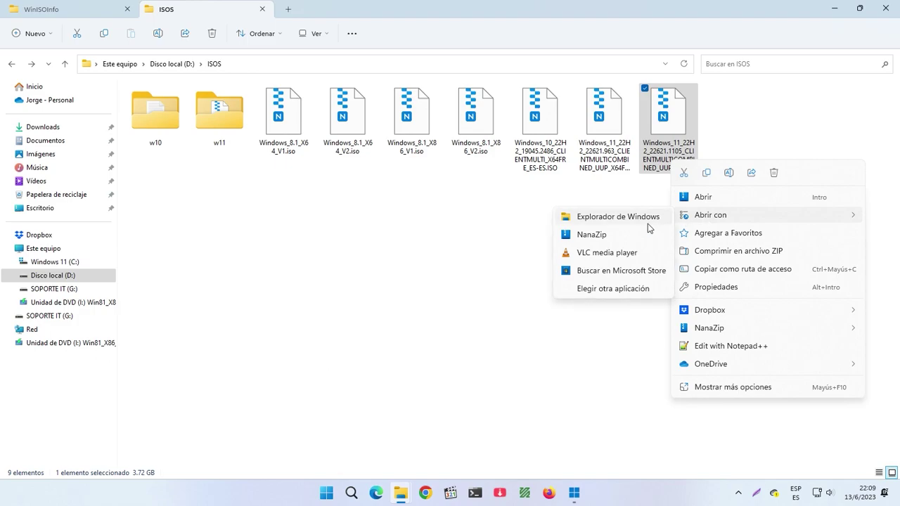
pyautogui.click(648, 223)
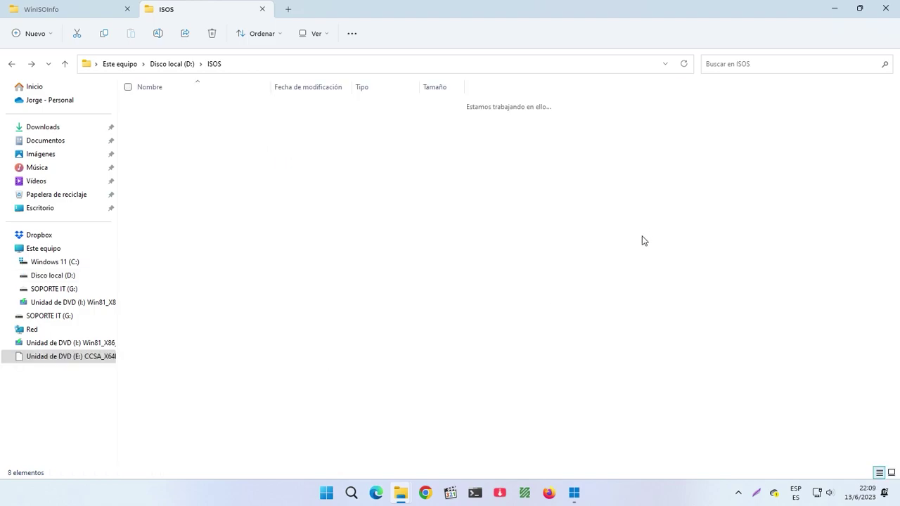
pyautogui.click(394, 67)
pyautogui.click(165, 61)
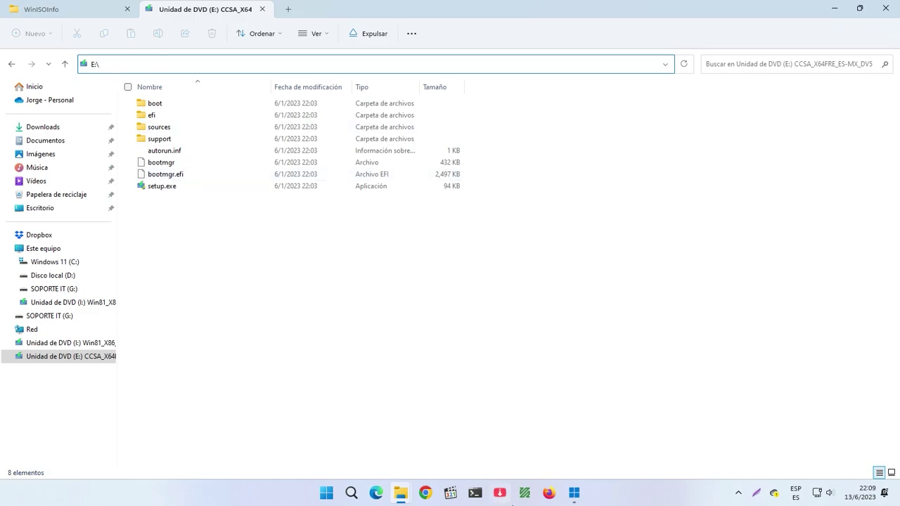
# Switch to WinISO Info, select drive E:\ and load the details of its installation image.
pyautogui.click(574, 492)
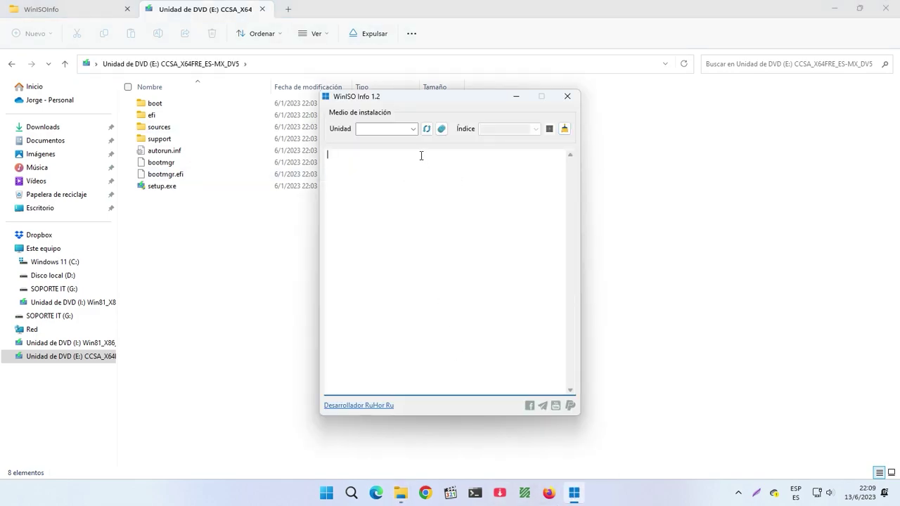
pyautogui.click(413, 129)
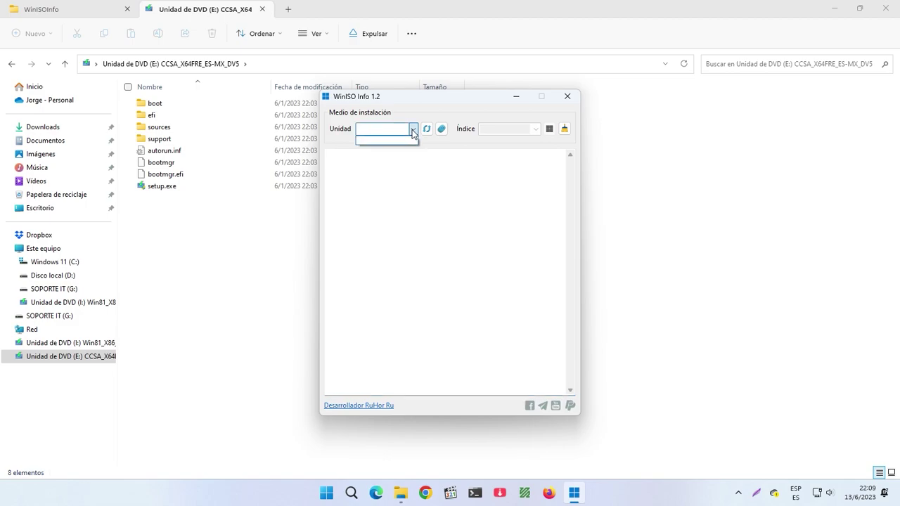
pyautogui.click(413, 131)
pyautogui.click(414, 130)
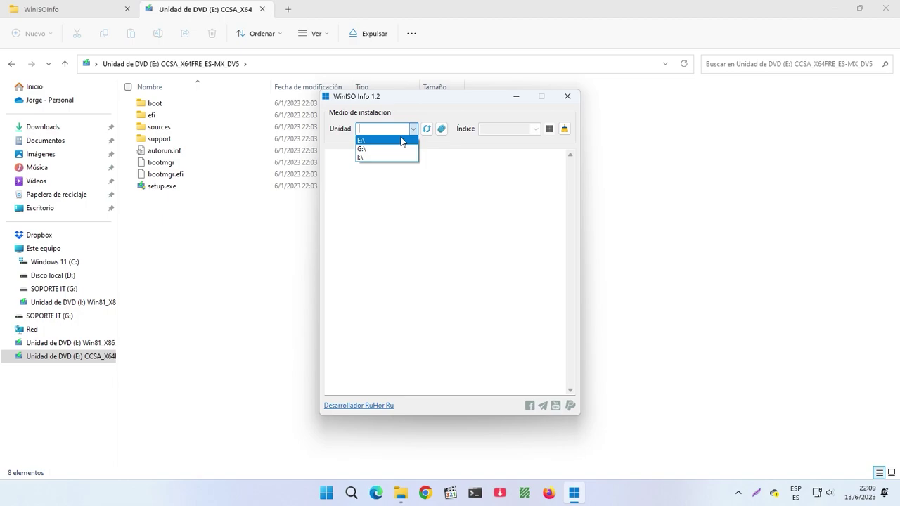
pyautogui.click(402, 141)
pyautogui.click(442, 129)
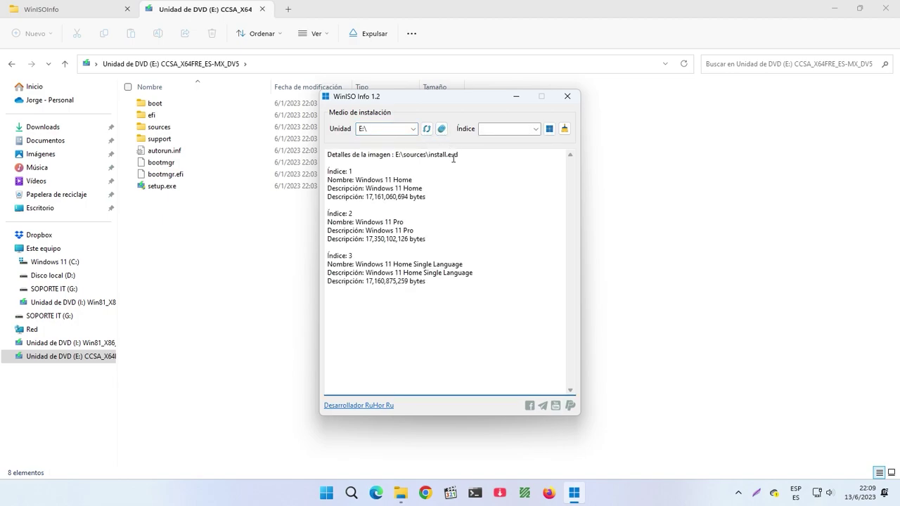
# Check the image file name of the E:\ drive and show the full details of index 1.
pyautogui.moveTo(468, 153); pyautogui.dragTo(428, 154)
pyautogui.click(535, 130)
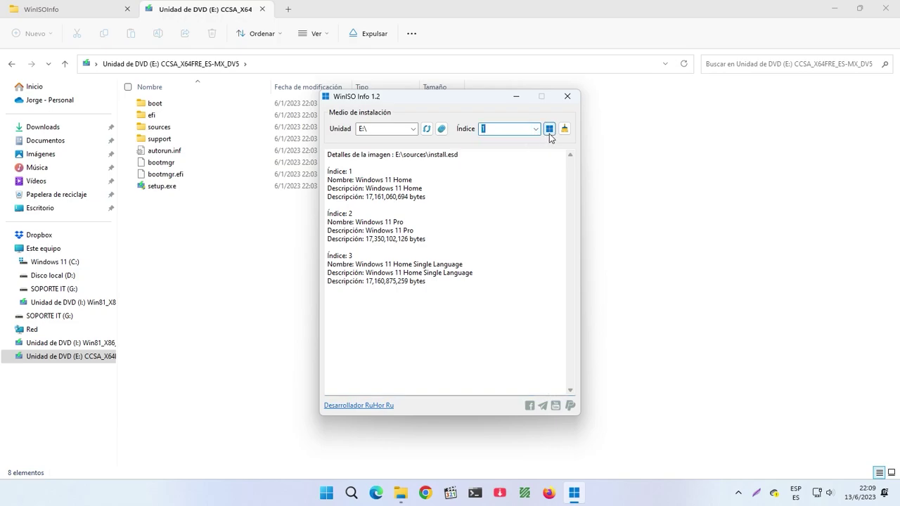
pyautogui.click(549, 129)
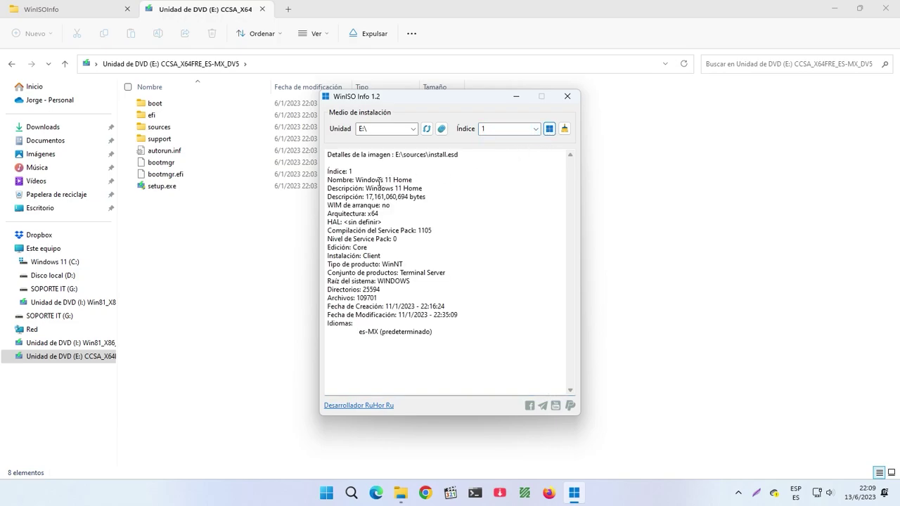
# Check the service pack build, modification date and default language in the details of index 1.
pyautogui.doubleClick(424, 230)
pyautogui.click(438, 230)
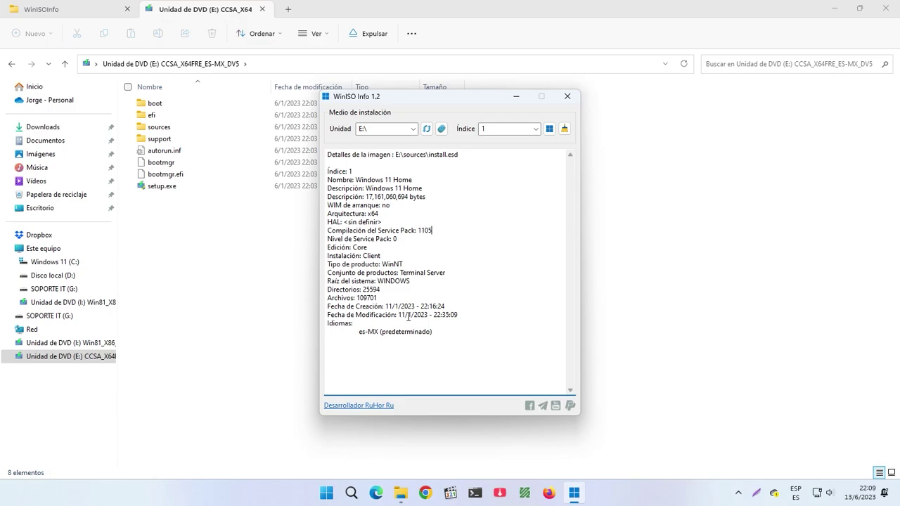
pyautogui.moveTo(359, 333); pyautogui.dragTo(382, 332)
pyautogui.moveTo(427, 315); pyautogui.dragTo(357, 315)
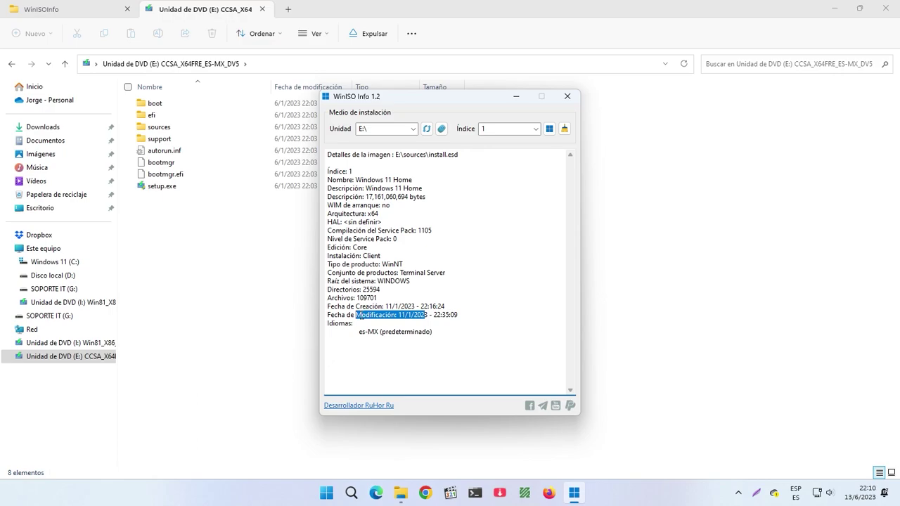
pyautogui.click(358, 316)
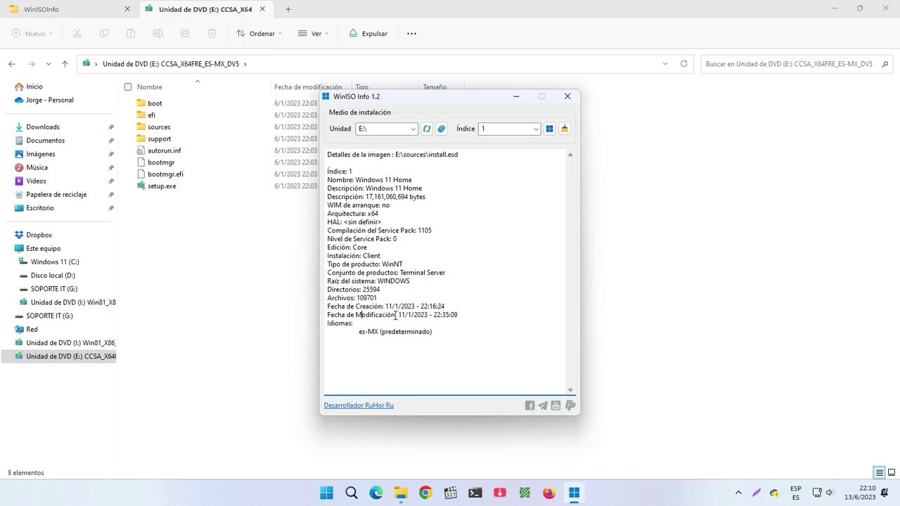
pyautogui.moveTo(360, 332); pyautogui.dragTo(442, 332)
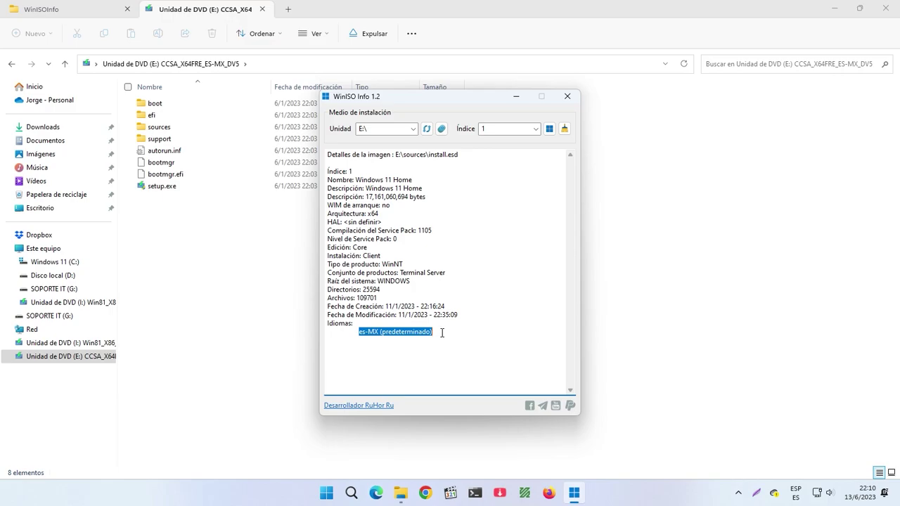
# Clear the image details and selections, and return to the WinISOInfo folder in Windows Explorer.
pyautogui.click(564, 128)
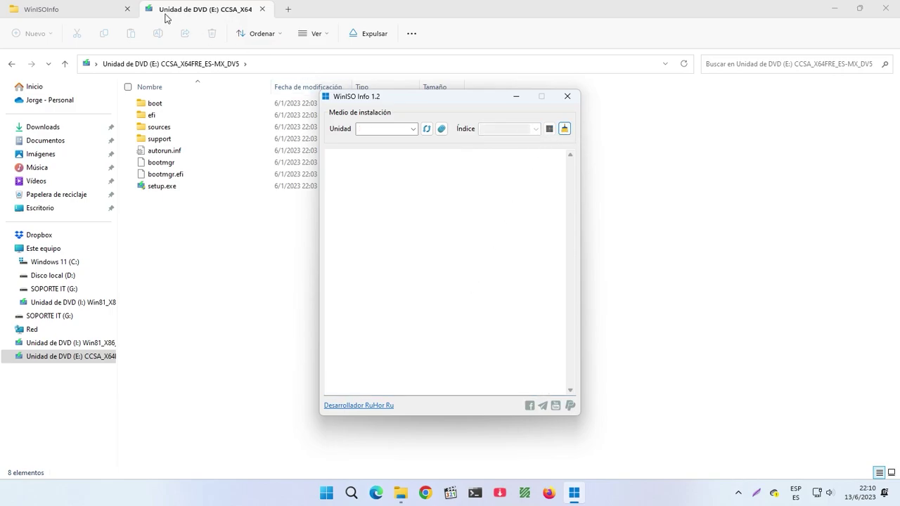
pyautogui.click(108, 7)
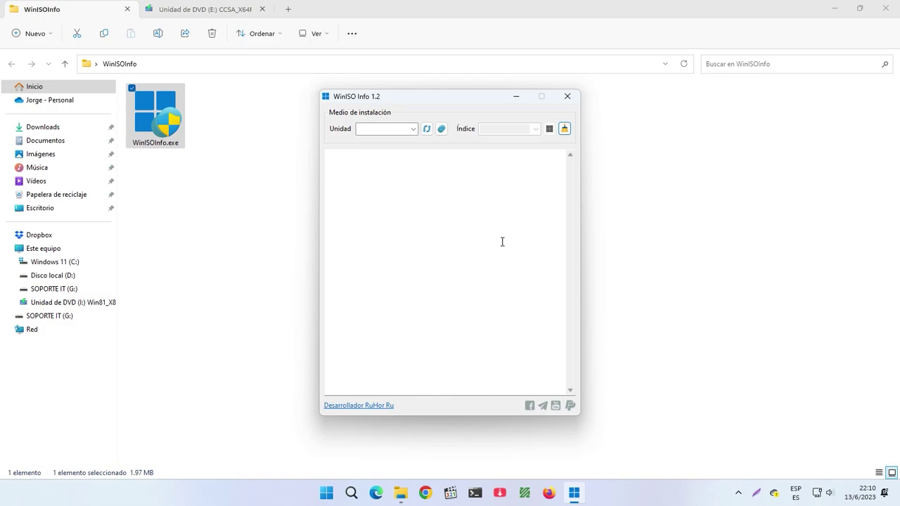